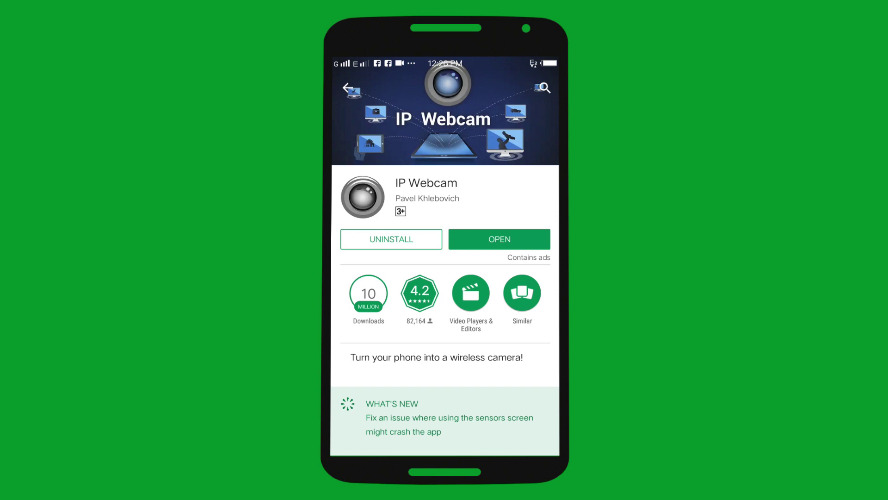
Open the IP Webcam app from its store page and look through its list of settings categories
click(516, 238)
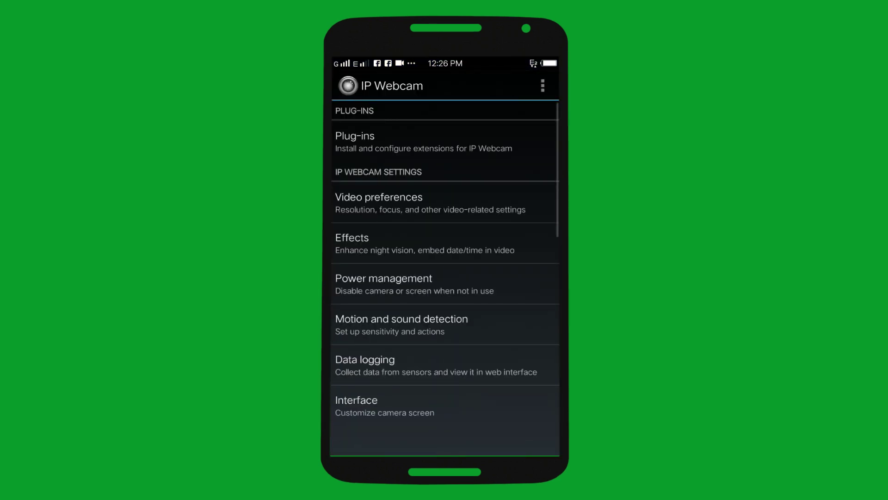
mouse_move(482, 370)
mouse_down()
mouse_move(498, 341)
mouse_move(497, 365)
mouse_up()
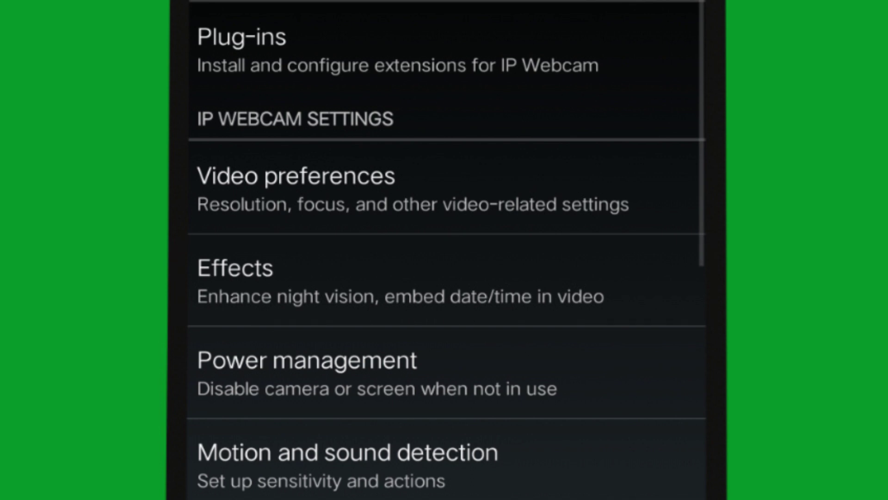
scroll(446, 250, down, 2)
scroll(446, 249, down, 4)
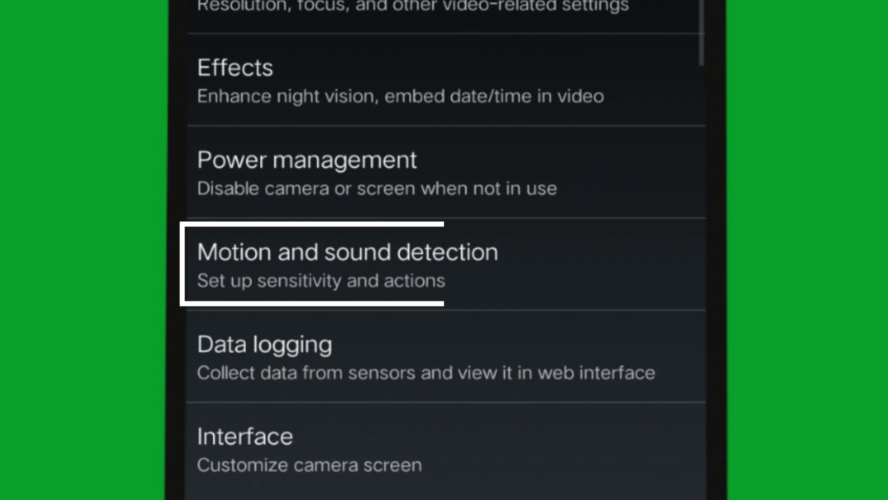
scroll(444, 250, down, 5)
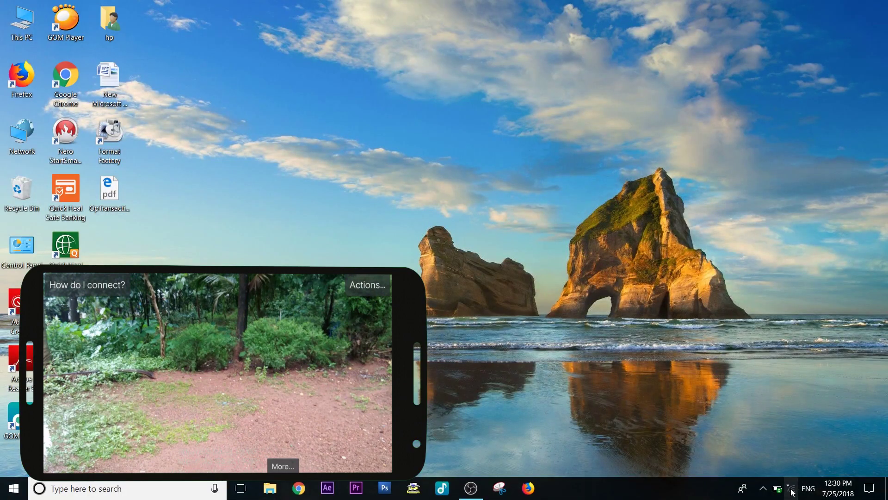
Connect the computer to the secured Wi-Fi network "sm"
click(792, 490)
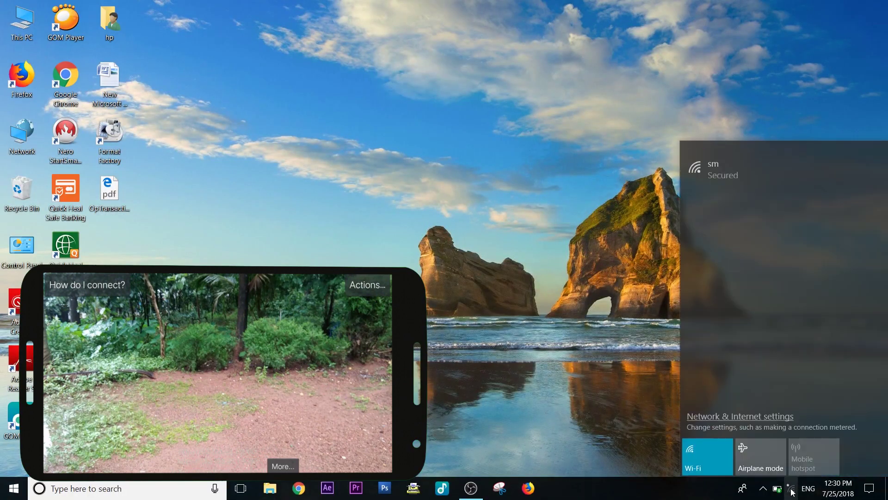
click(787, 156)
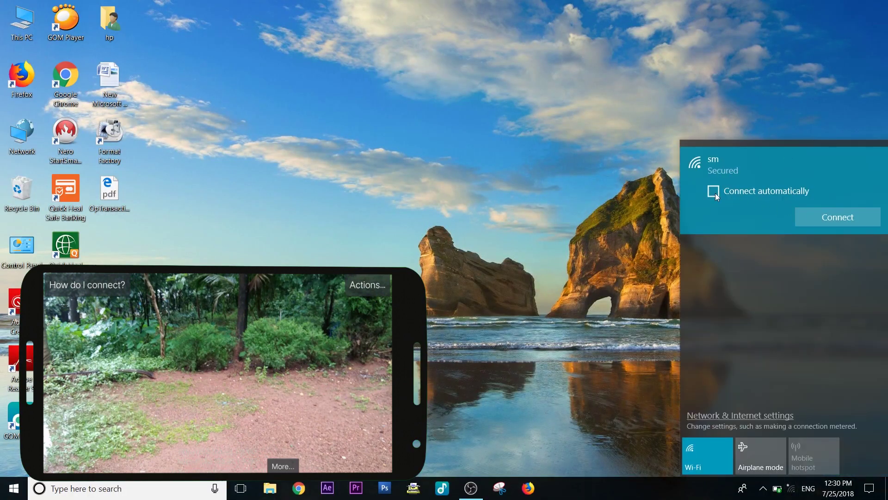
click(830, 218)
right_click(561, 179)
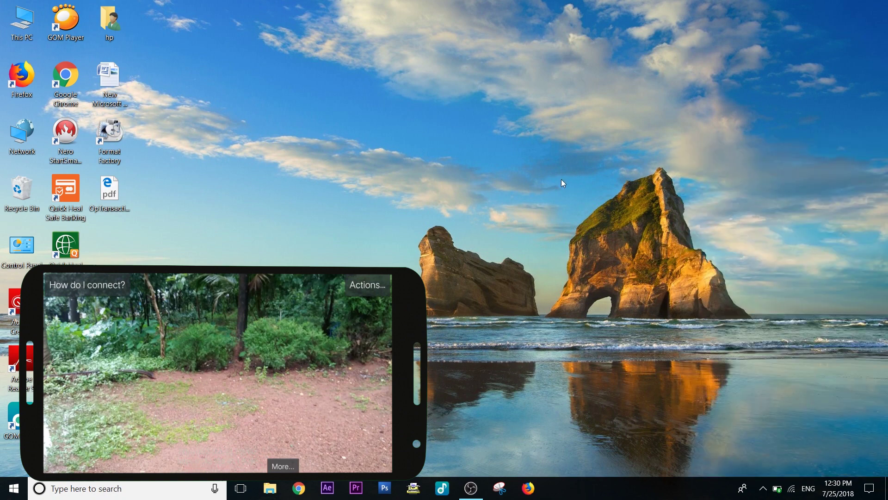
right_click(661, 284)
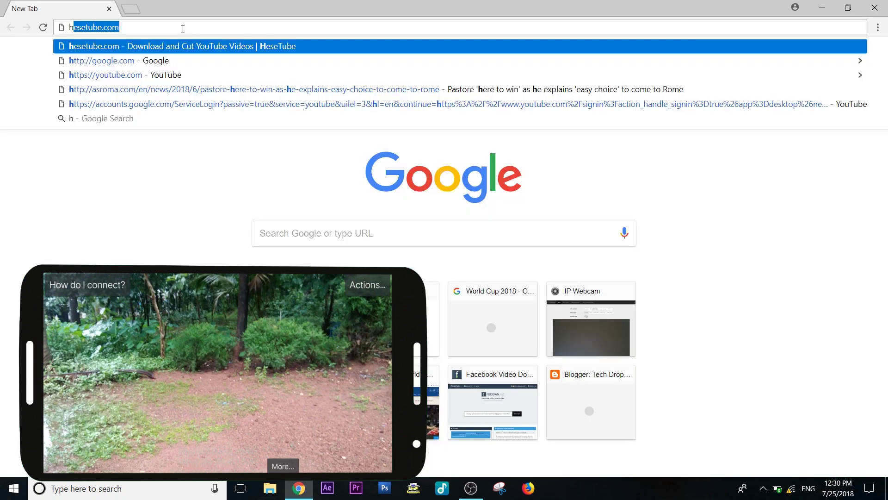
text(ttp://www.google.com)
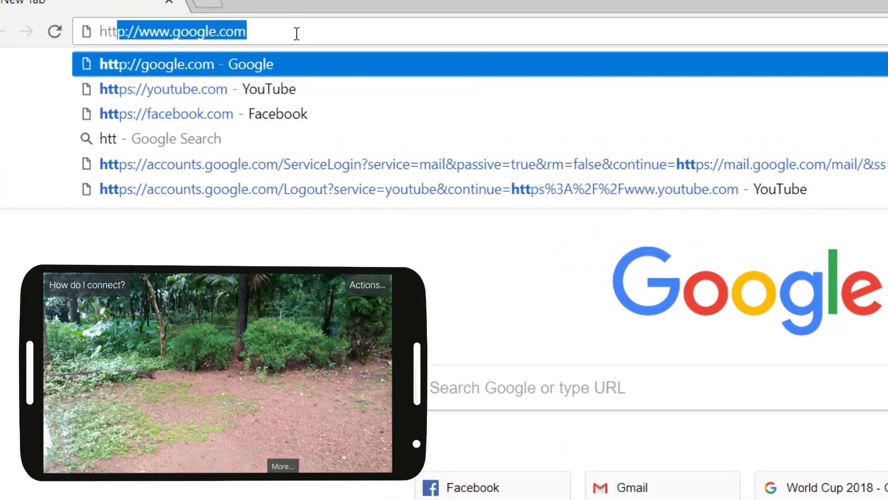
key(Right)
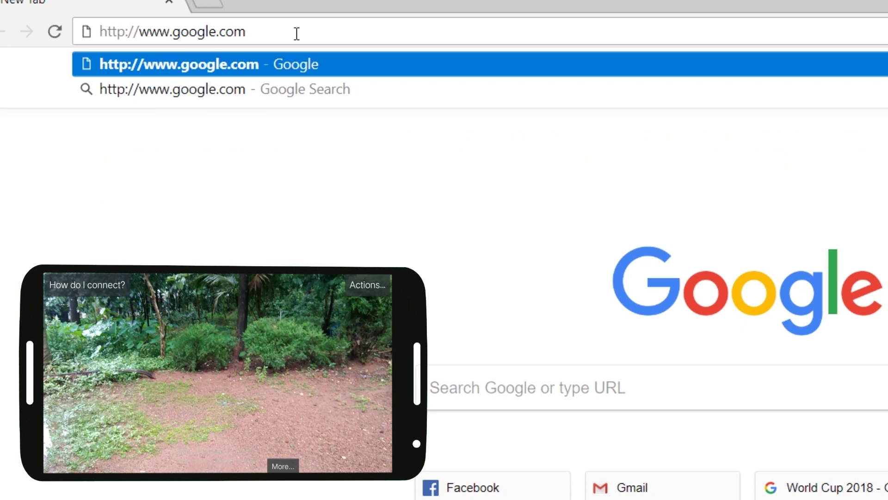
key(BackSpace)
key(BackSpace)
key(BackSpace)
key(BackSpace)
key(BackSpace)
key(BackSpace)
key(BackSpace)
key(BackSpace)
key(BackSpace)
key(BackSpace)
key(BackSpace)
key(BackSpace)
key(BackSpace)
key(BackSpace)
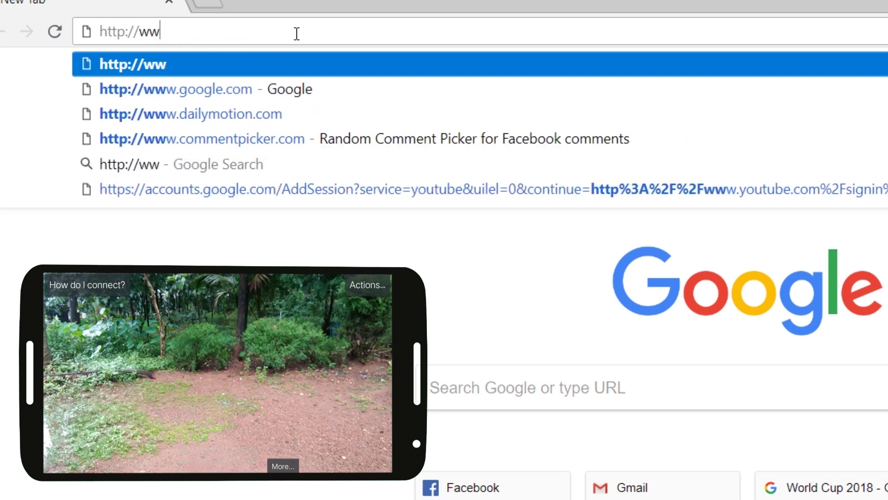
text(192)
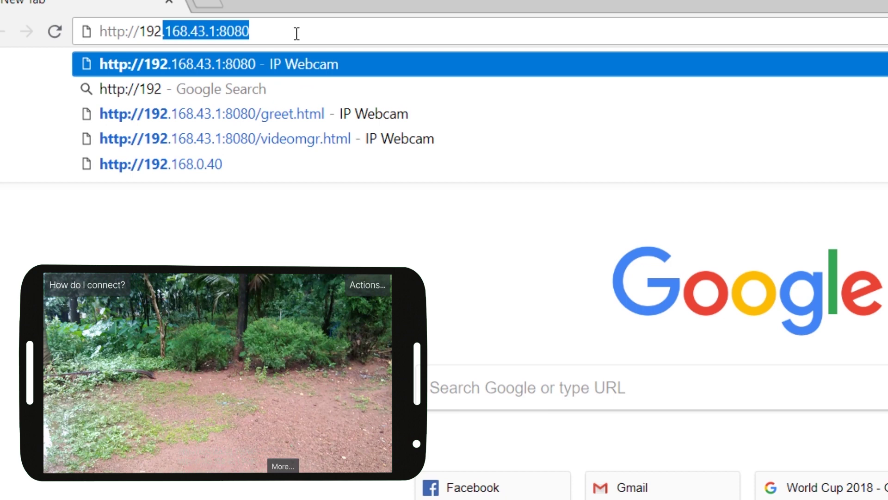
key(Right)
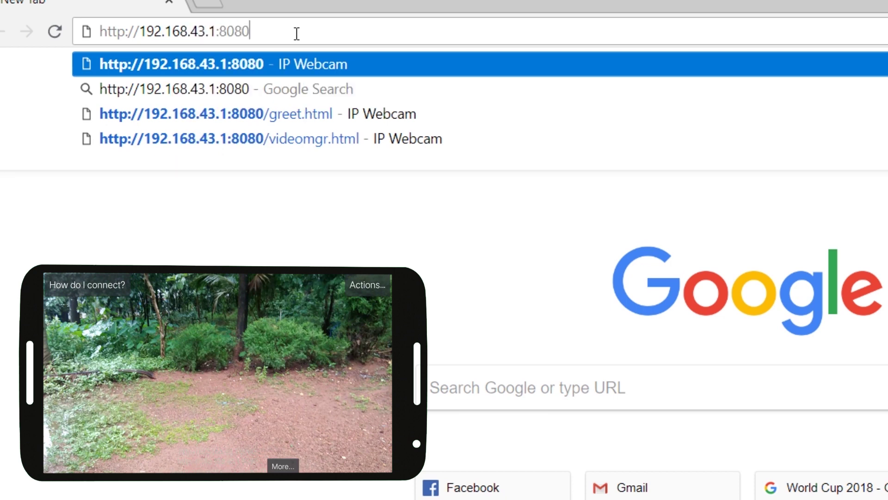
key(Return)
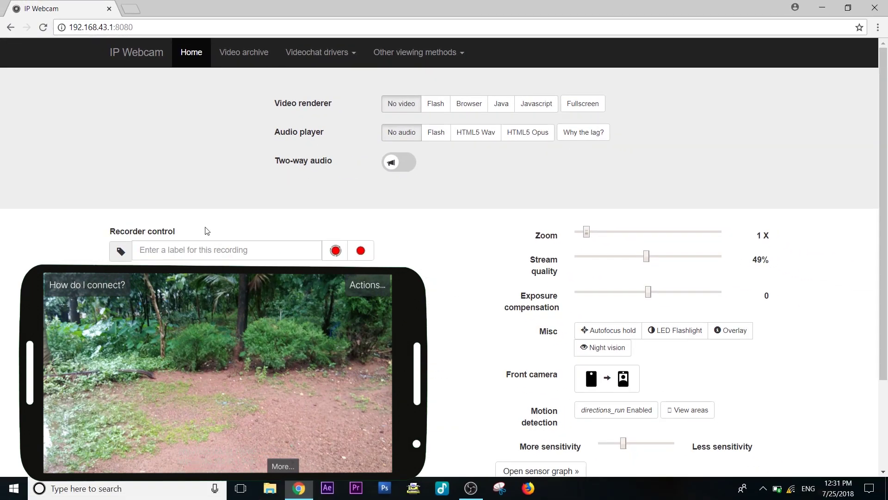
Try the Flash video renderer for the camera stream, switching between it and No video
scroll(258, 252, down, 3)
scroll(452, 262, up, 3)
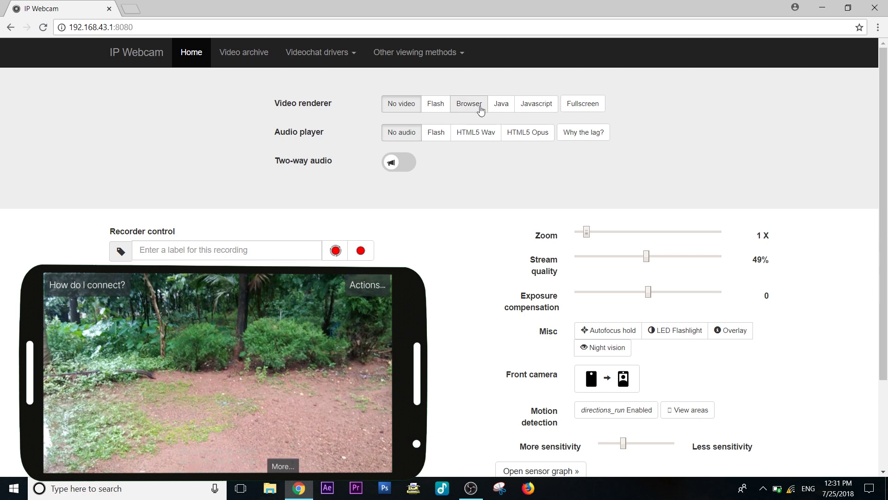
click(445, 107)
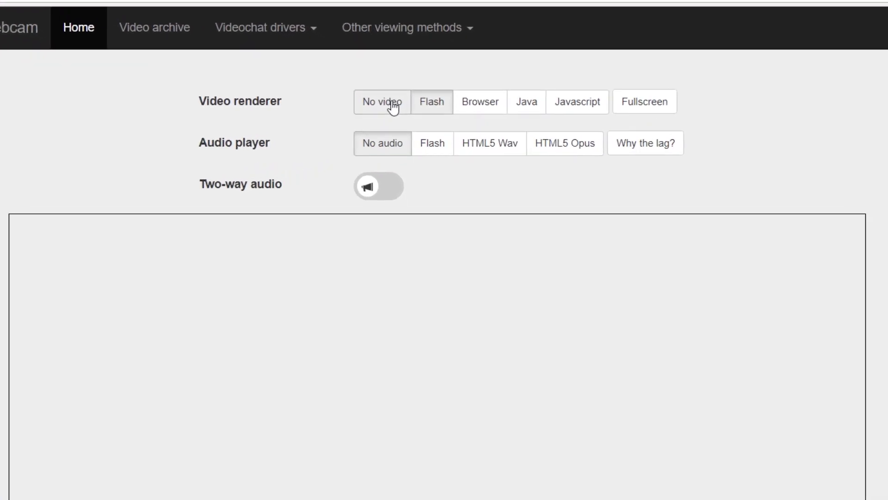
click(392, 105)
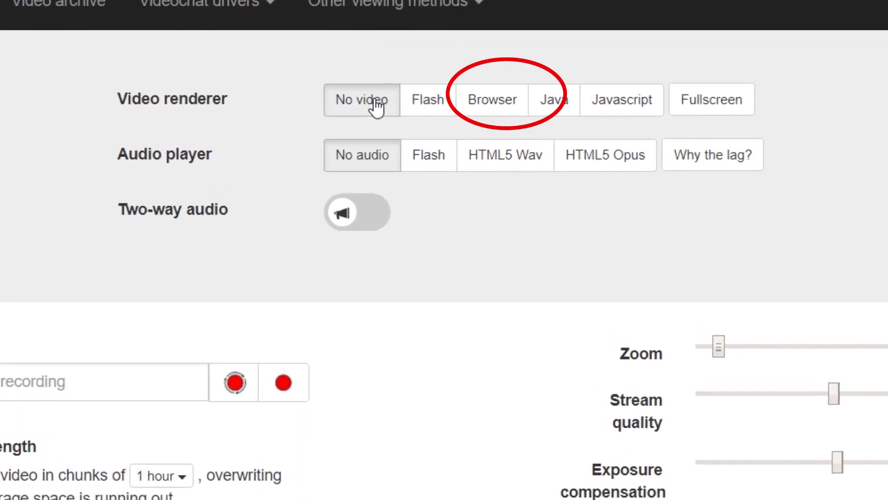
click(443, 104)
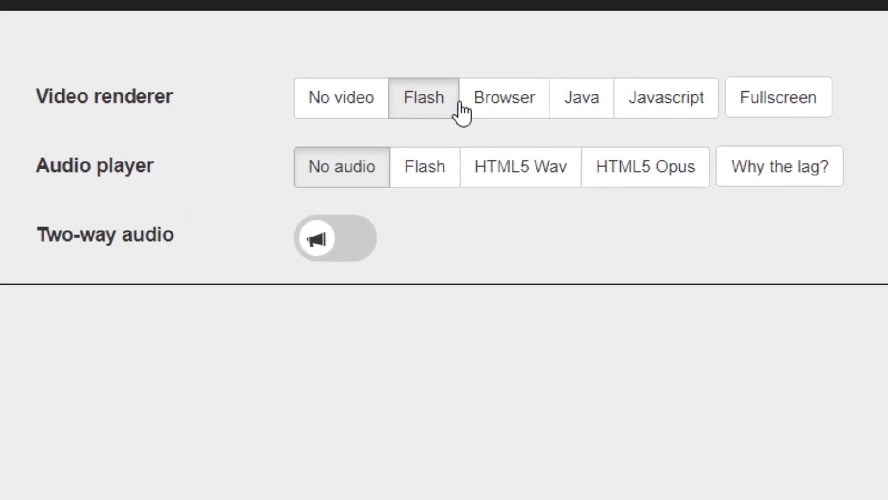
Set the video renderer to Browser and look over the live feed and the camera controls below it
click(508, 110)
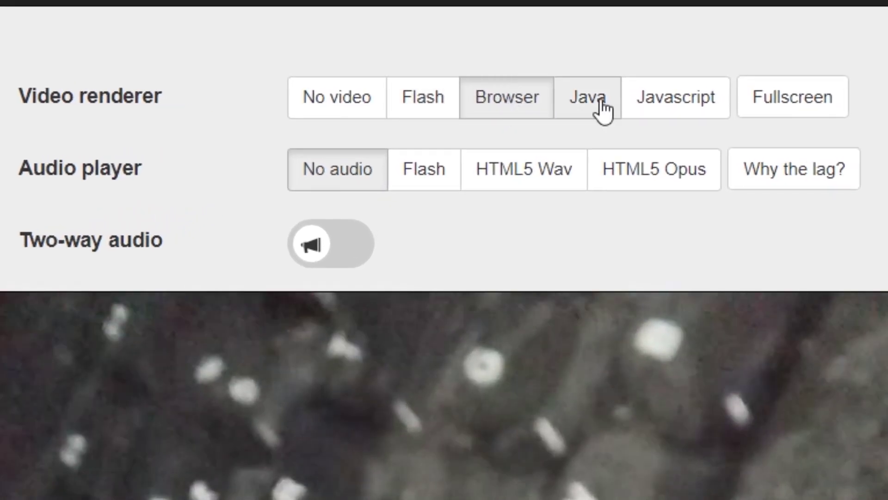
scroll(534, 404, down, 3)
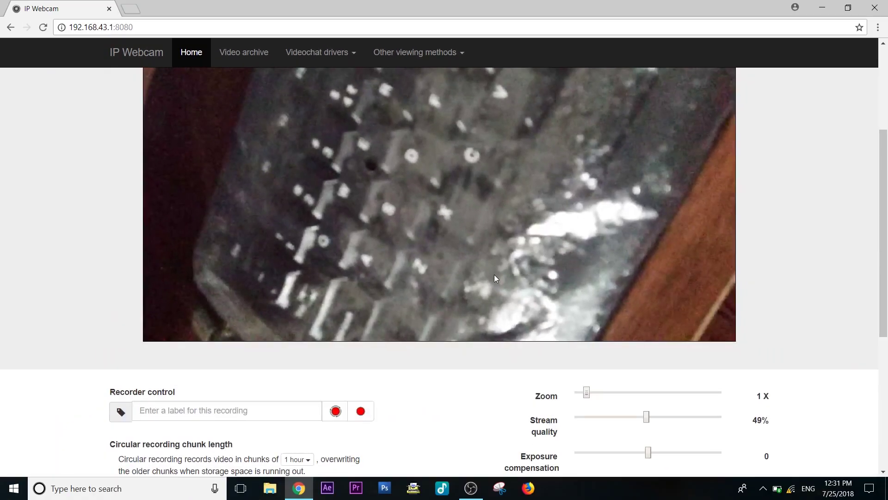
scroll(494, 276, up, 3)
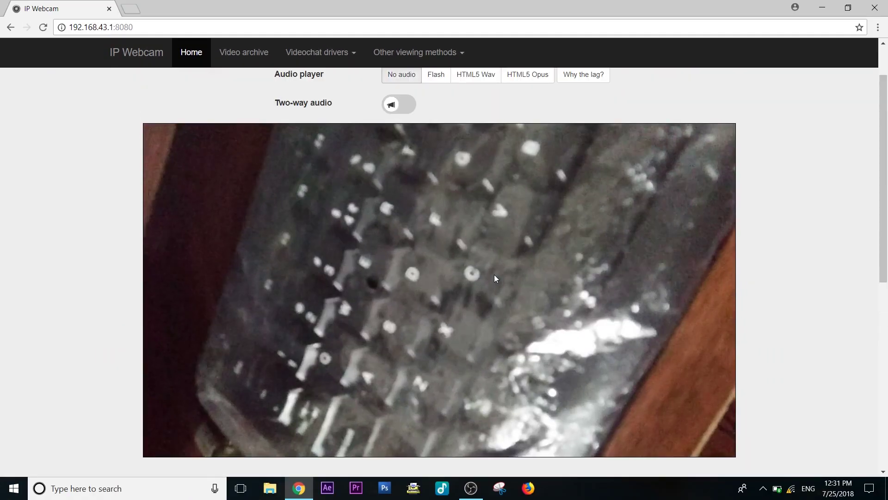
scroll(435, 299, down, 1)
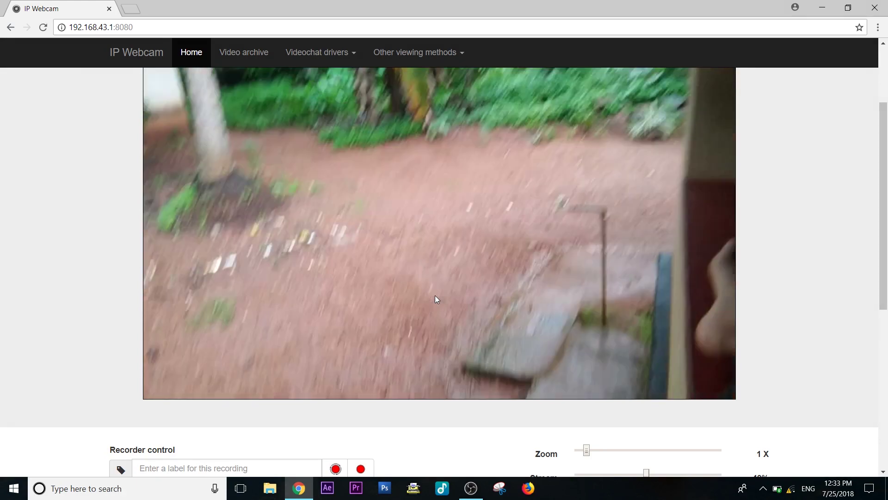
scroll(435, 299, down, 1)
scroll(435, 298, down, 1)
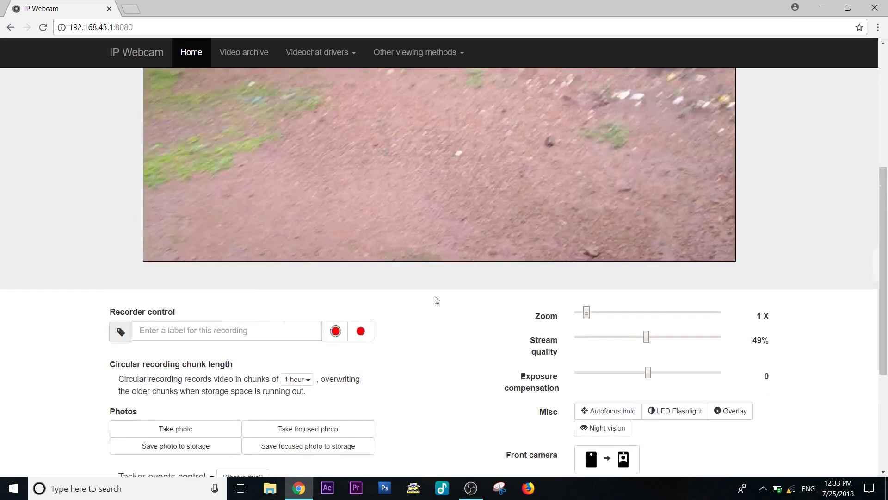
scroll(435, 301, down, 3)
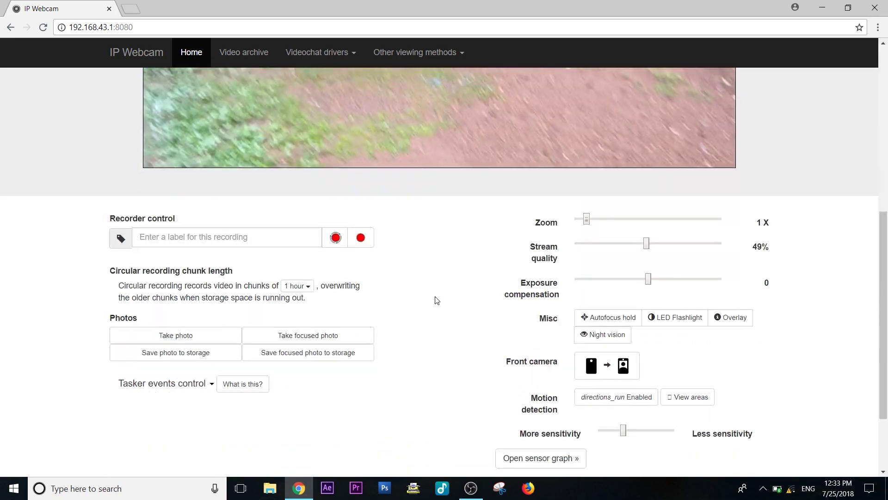
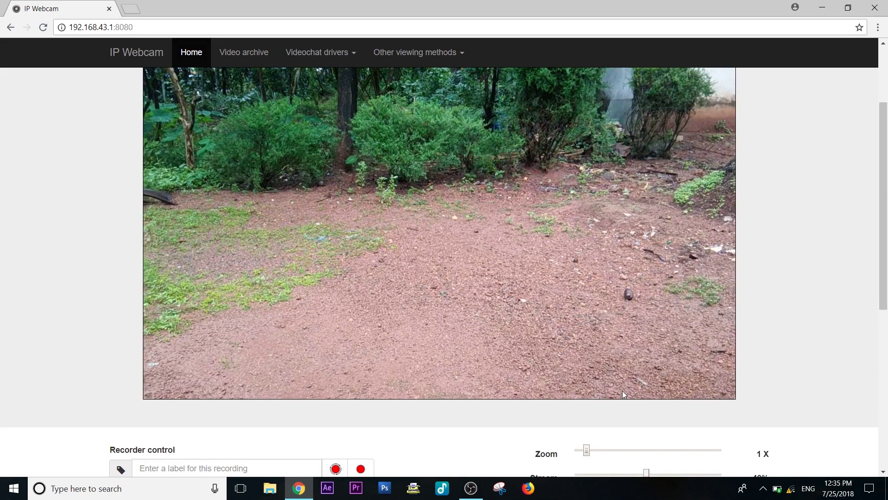
Test the camera zoom at 3.03 X on the live feed and return it to 1 X
scroll(622, 394, down, 3)
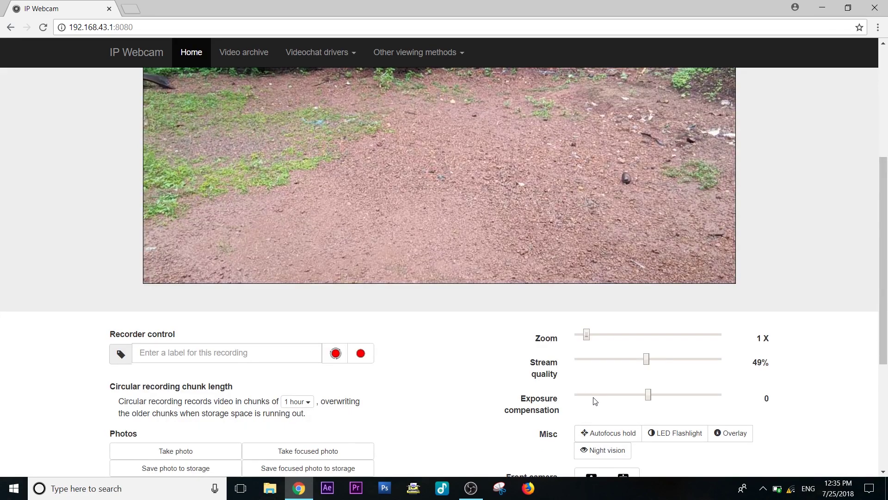
click(621, 334)
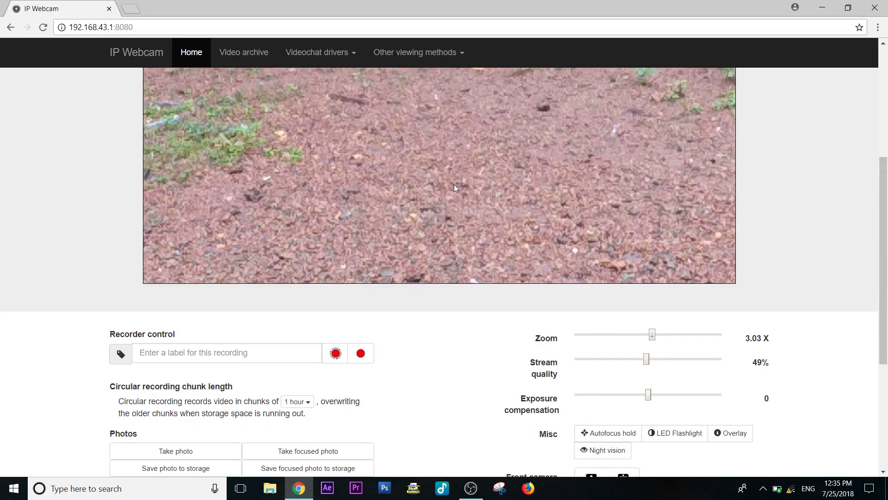
scroll(454, 184, up, 3)
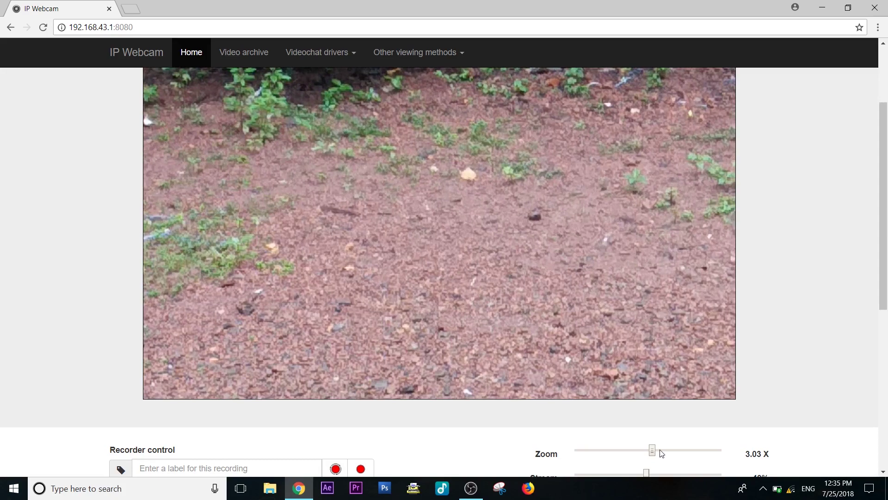
drag(661, 453, 575, 450)
Take a regular photo with the phone camera, view it, and return to the control page
scroll(618, 398, down, 7)
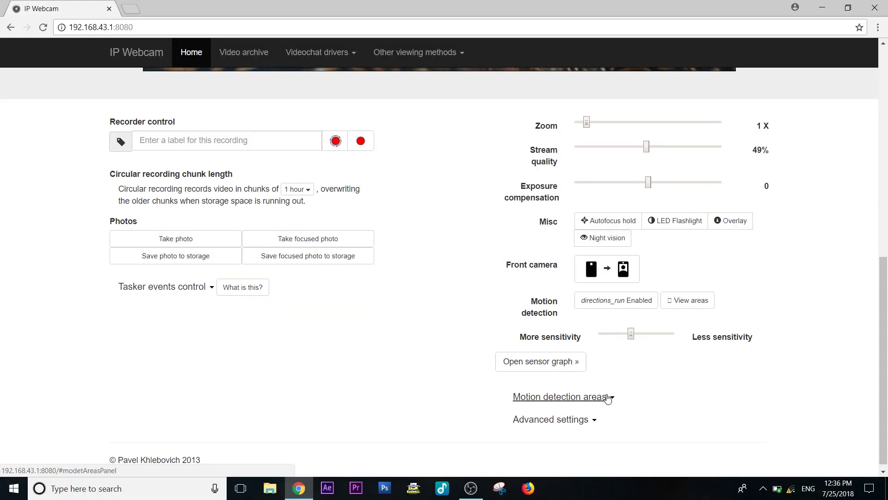
scroll(593, 429, up, 3)
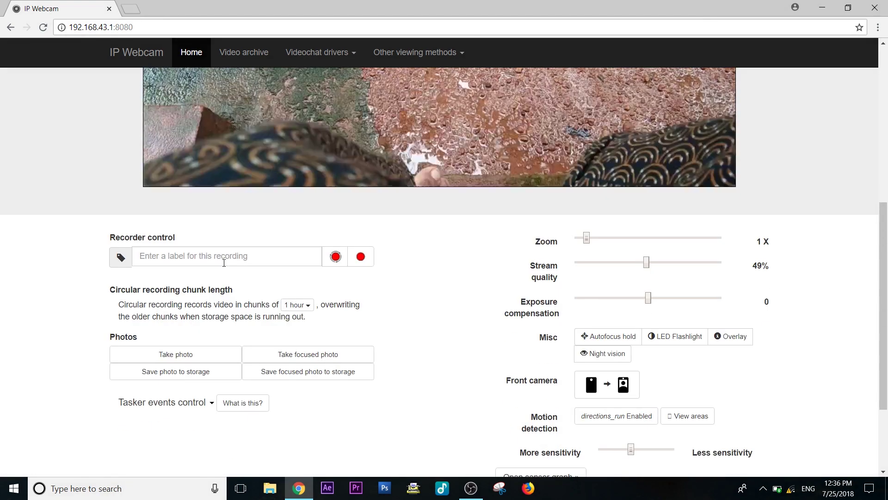
click(174, 355)
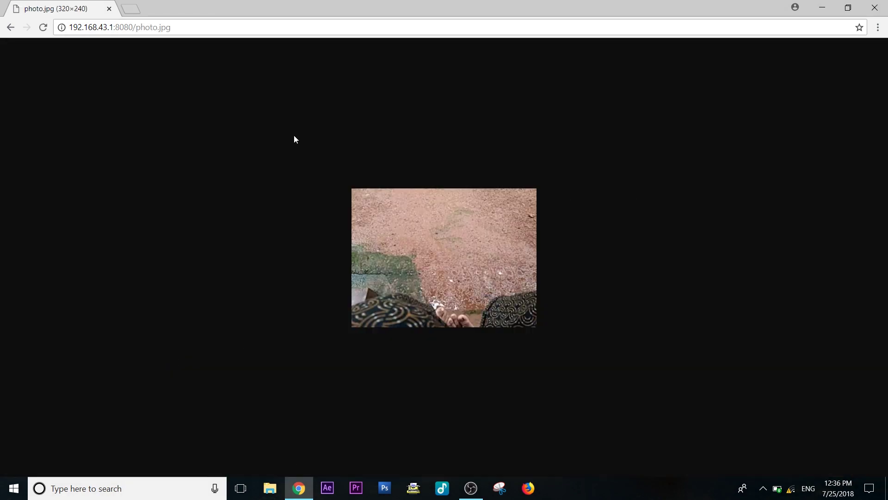
right_click(379, 256)
click(10, 27)
click(10, 27)
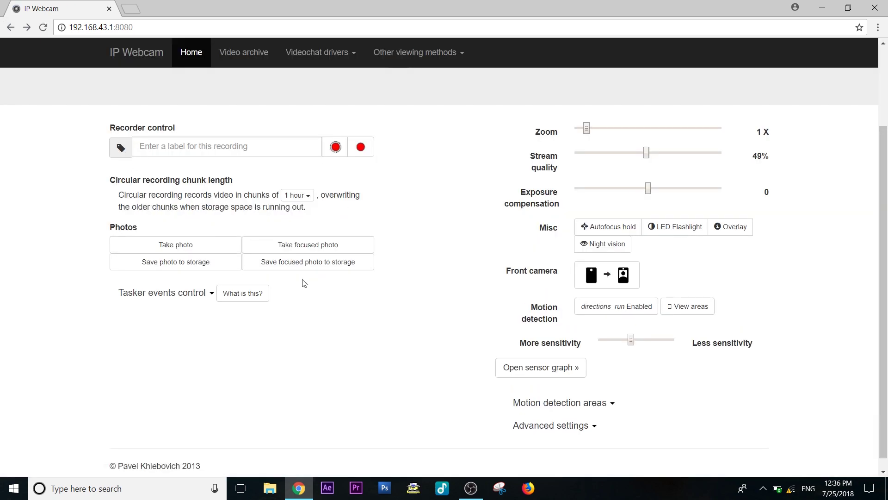
Take a focused photo with the phone camera, view it, and return to the control page
click(329, 251)
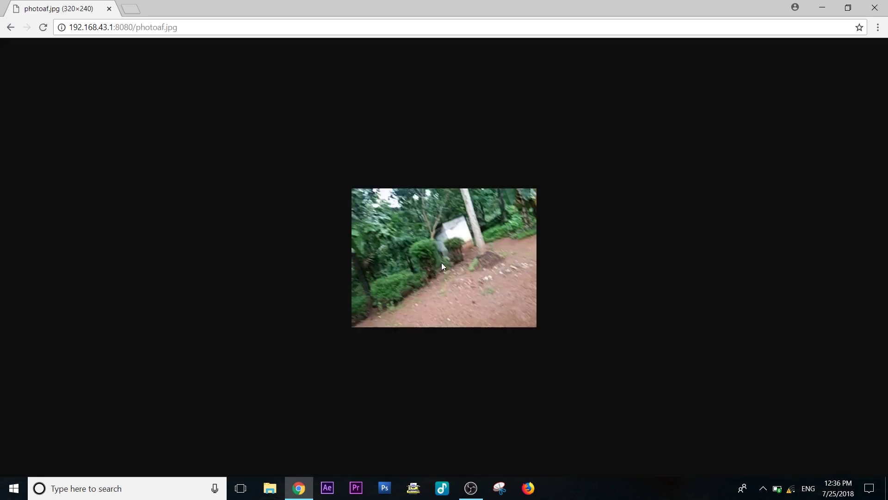
click(16, 28)
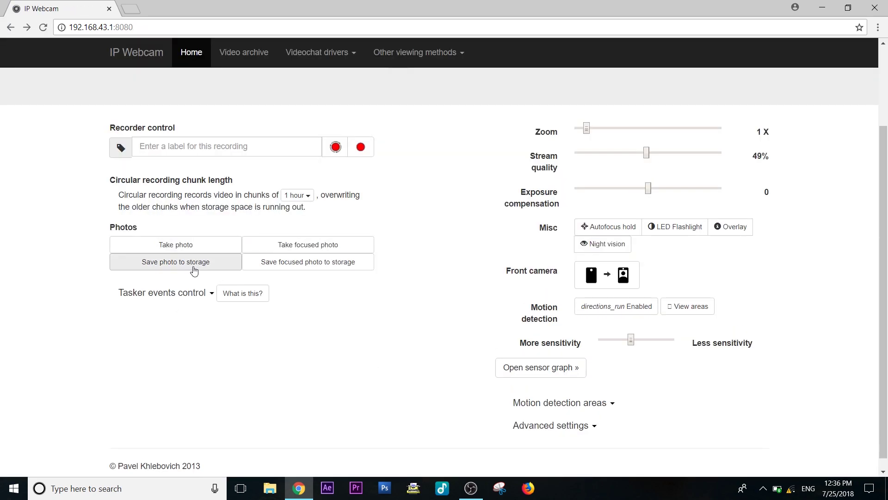
scroll(141, 202, up, 1)
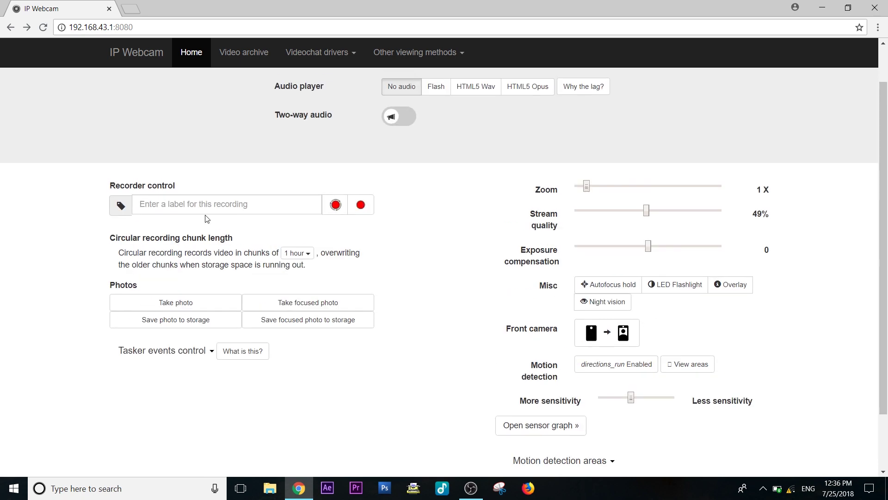
Set the video renderer to Browser and the audio player to Flash, and view the live feed
scroll(251, 205, up, 1)
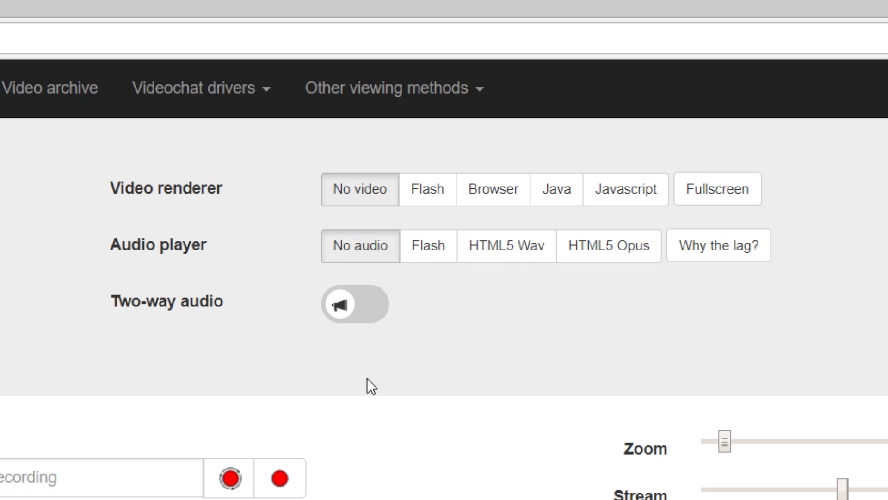
click(493, 192)
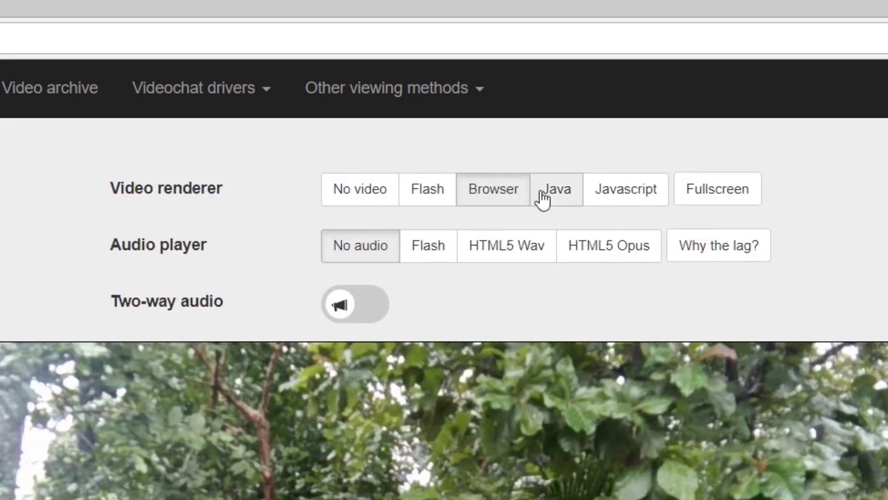
click(430, 248)
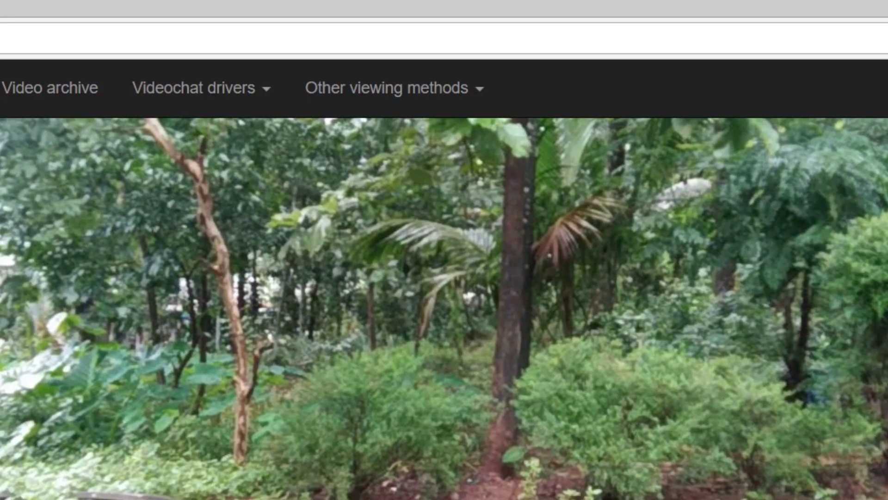
mouse_move(473, 335)
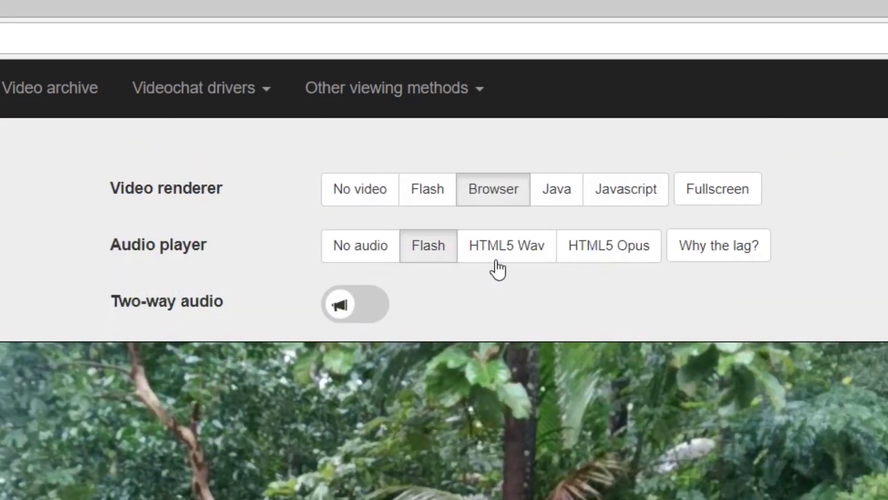
Set the audio player to HTML5 Wav and look at the audio playback control below the live feed
click(496, 255)
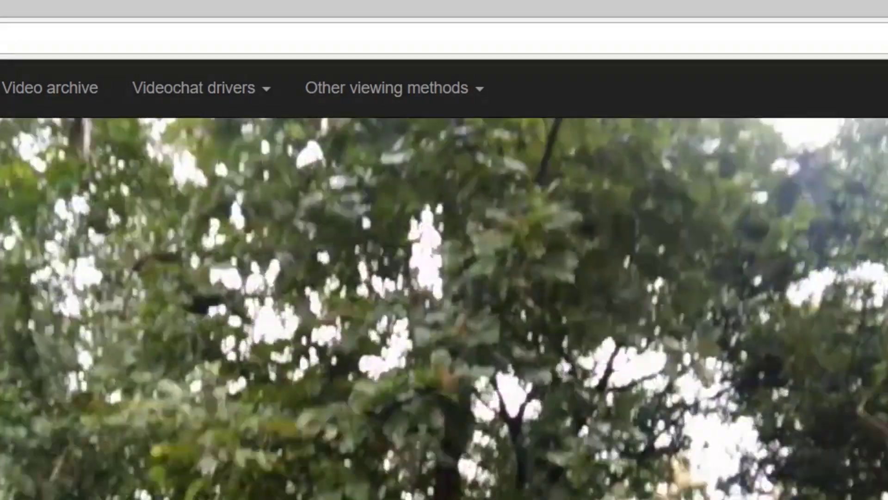
scroll(325, 412, up, 5)
click(423, 247)
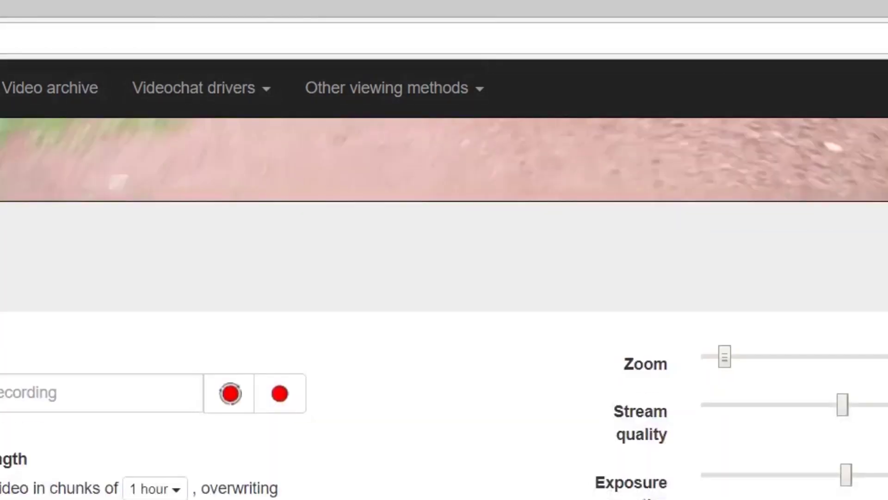
scroll(513, 259, up, 2)
click(514, 259)
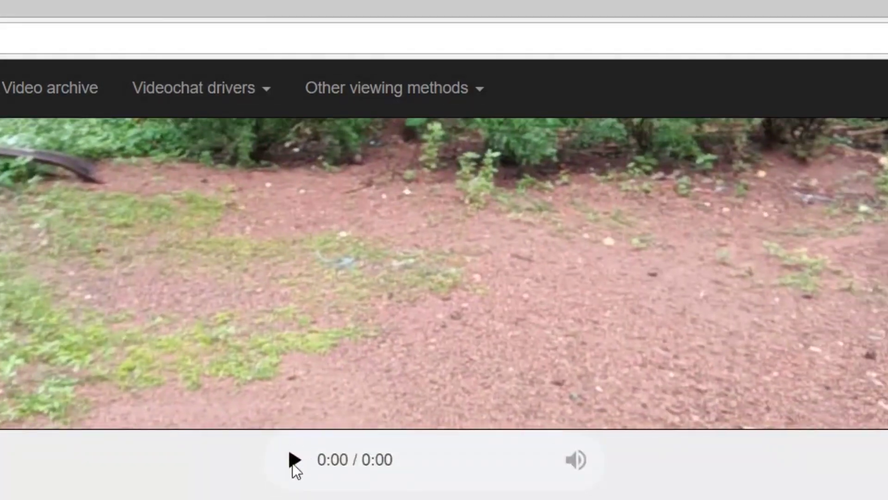
scroll(469, 440, up, 5)
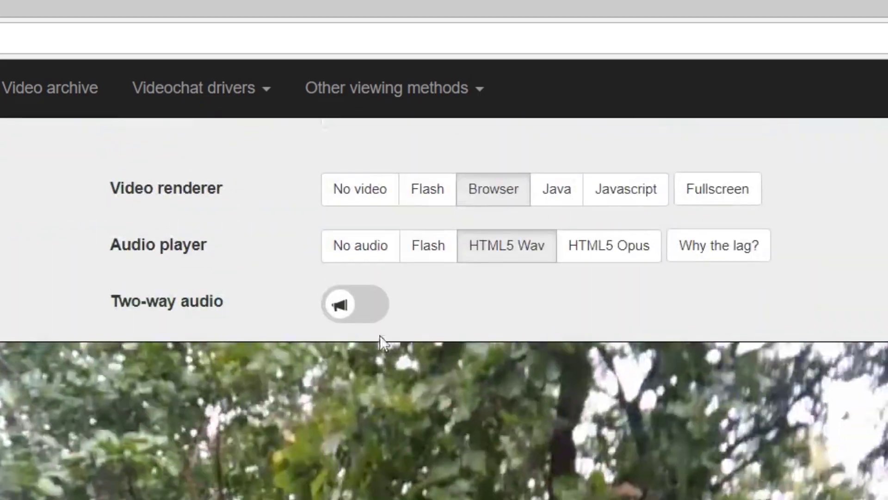
click(344, 305)
click(823, 305)
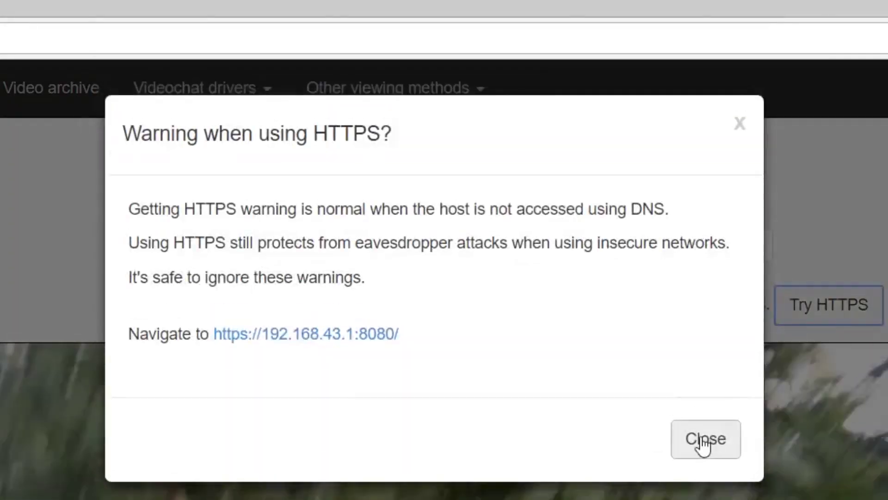
click(342, 334)
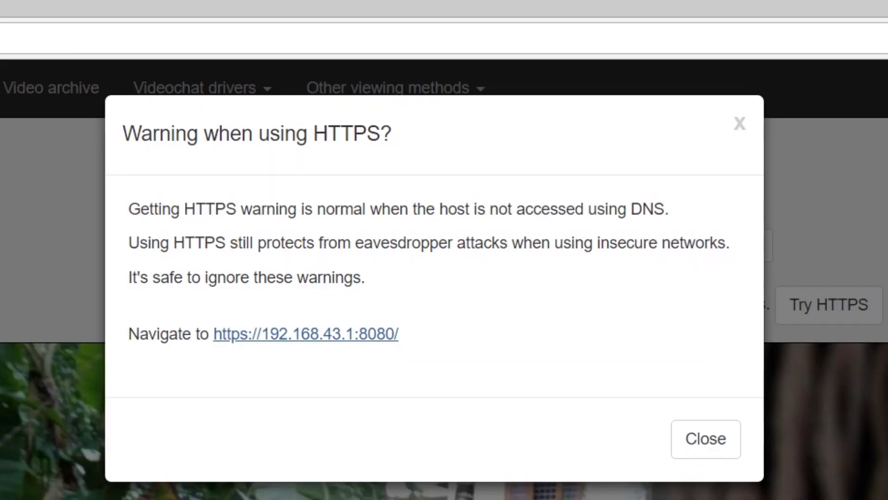
click(692, 434)
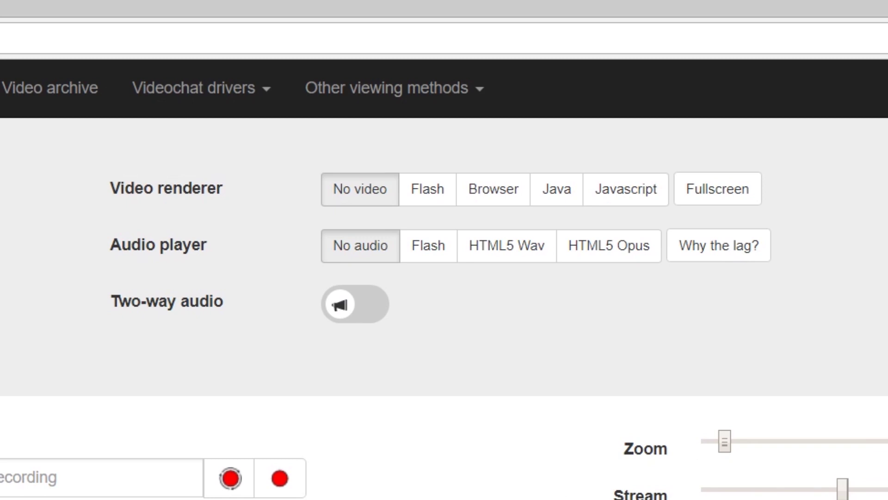
Turn on two-way audio with the Browser video renderer and HTML5 Wav audio player, and check the live feed
click(354, 207)
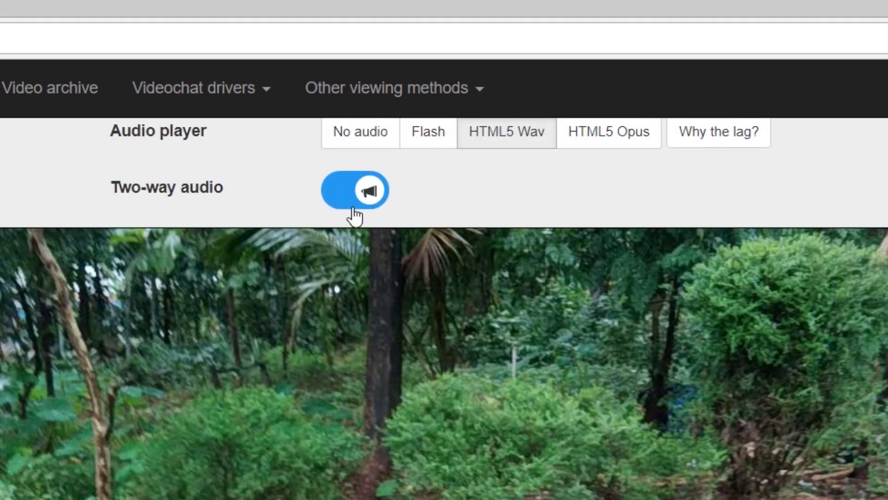
click(362, 202)
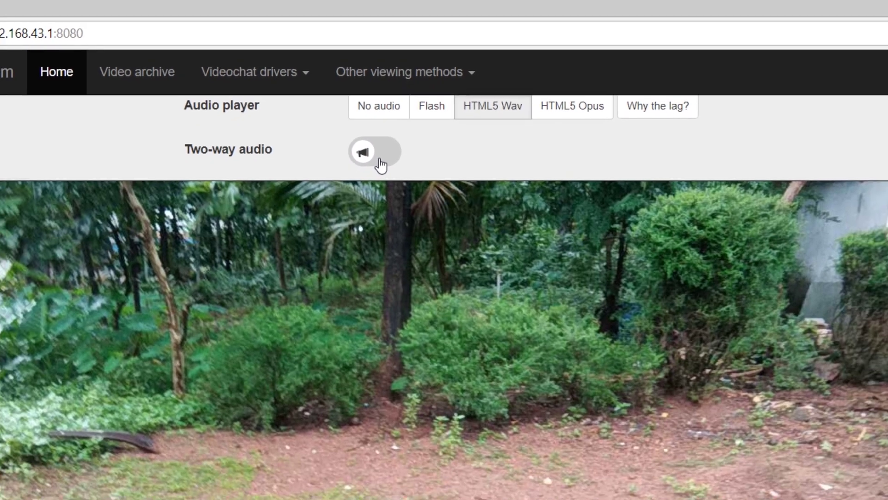
click(372, 164)
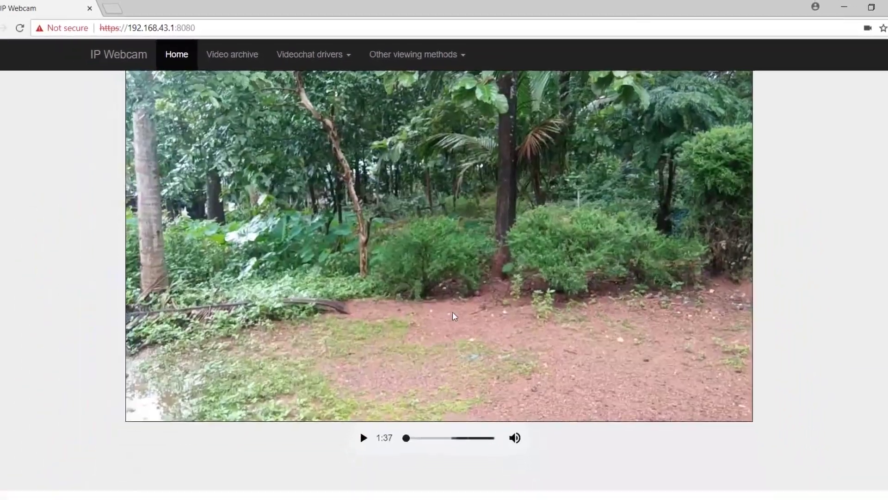
scroll(451, 295, down, 1)
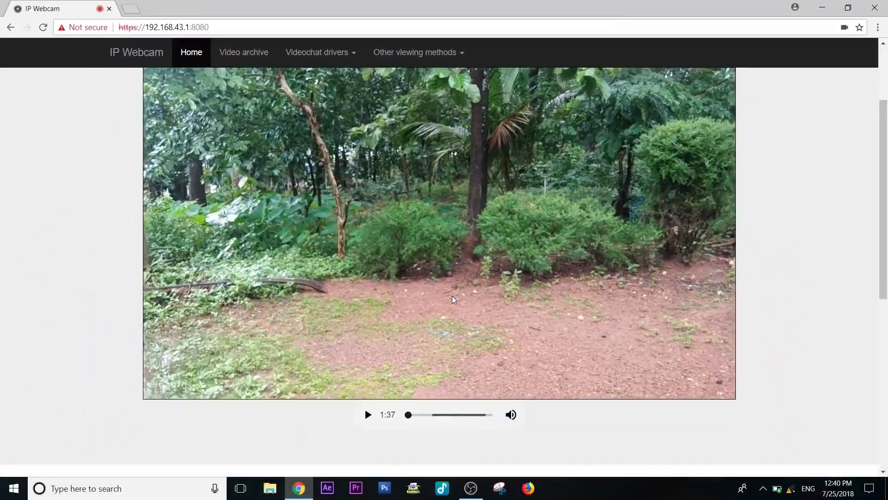
scroll(451, 296, up, 2)
scroll(453, 302, down, 2)
scroll(453, 302, up, 1)
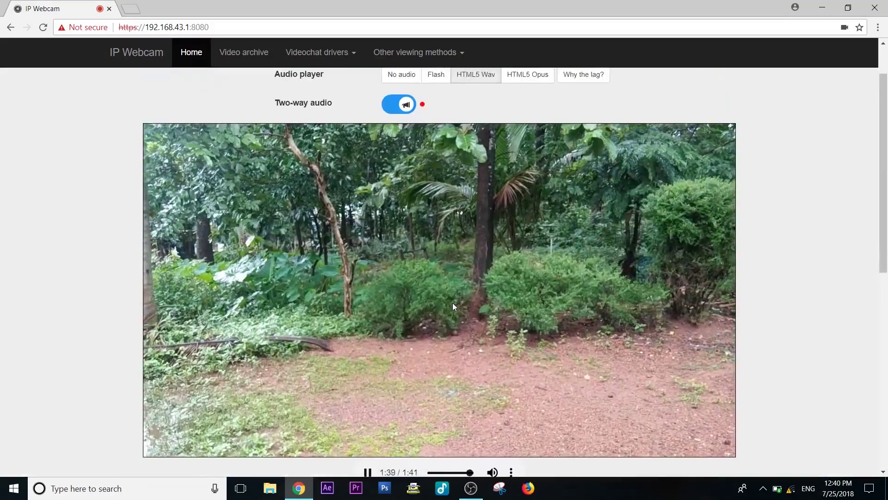
scroll(453, 303, down, 1)
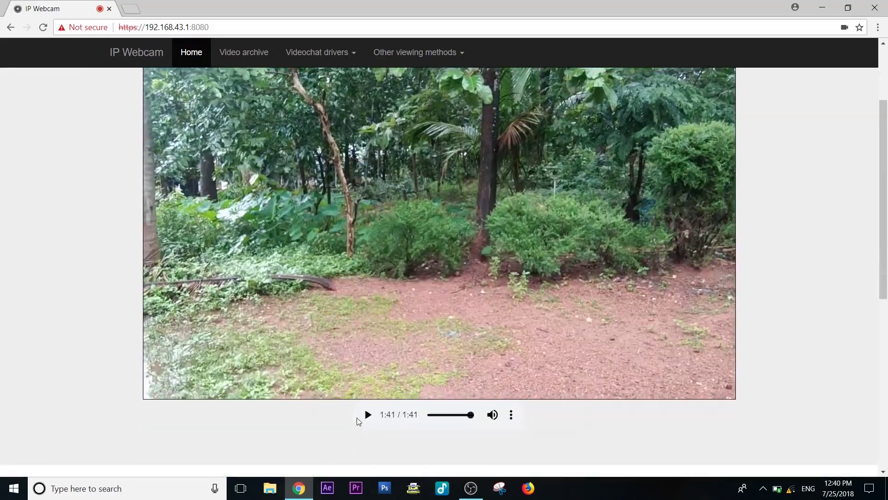
Play the audio stream below the live feed and turn two-way audio off
click(367, 414)
scroll(416, 359, up, 2)
scroll(416, 359, down, 2)
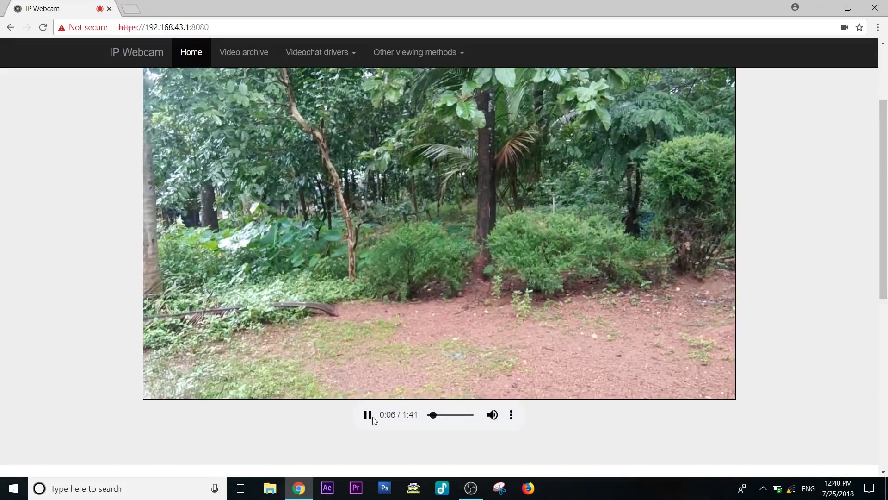
scroll(411, 180, up, 2)
click(401, 162)
Switch the stream to the phone's front camera and view its live feed
scroll(466, 319, down, 10)
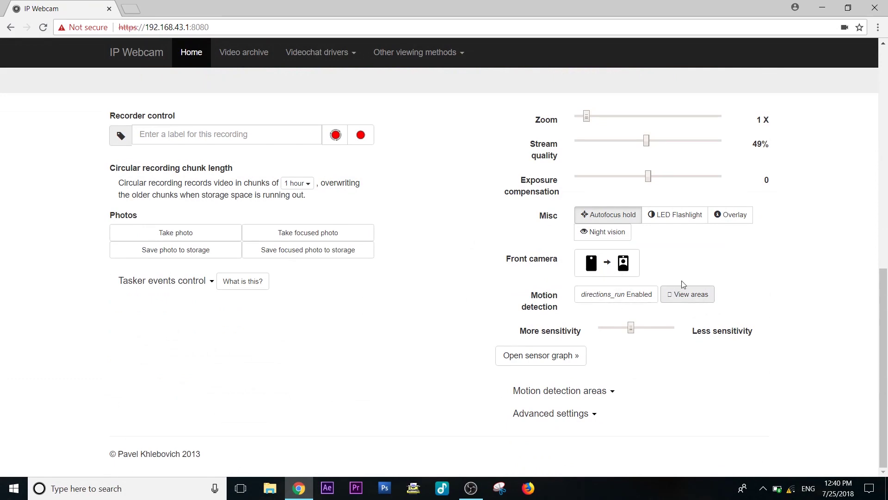
click(622, 272)
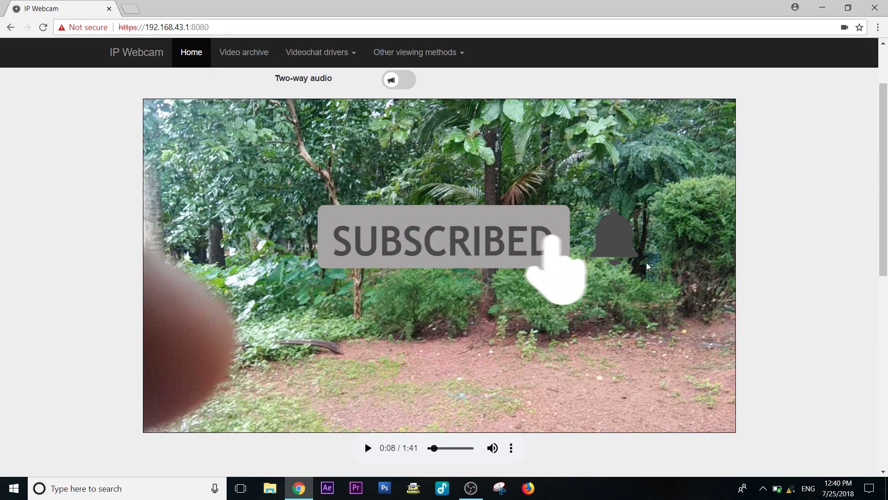
scroll(646, 266, down, 4)
scroll(650, 281, down, 3)
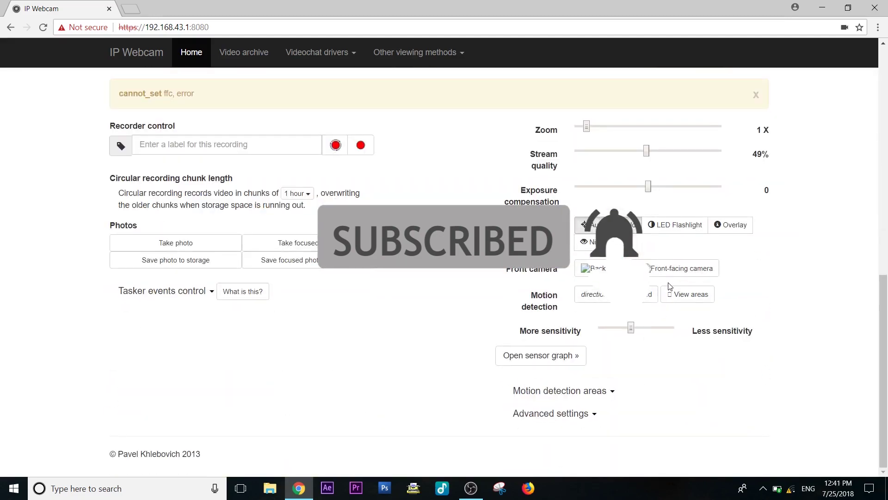
scroll(671, 275, up, 5)
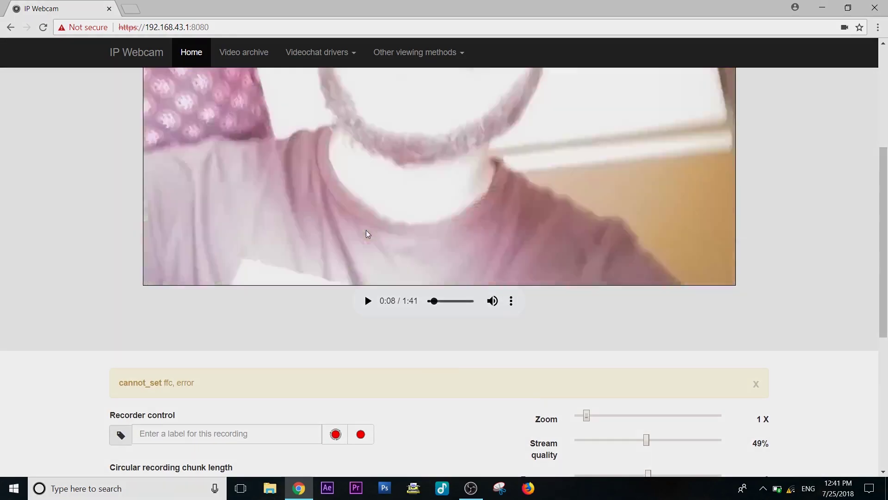